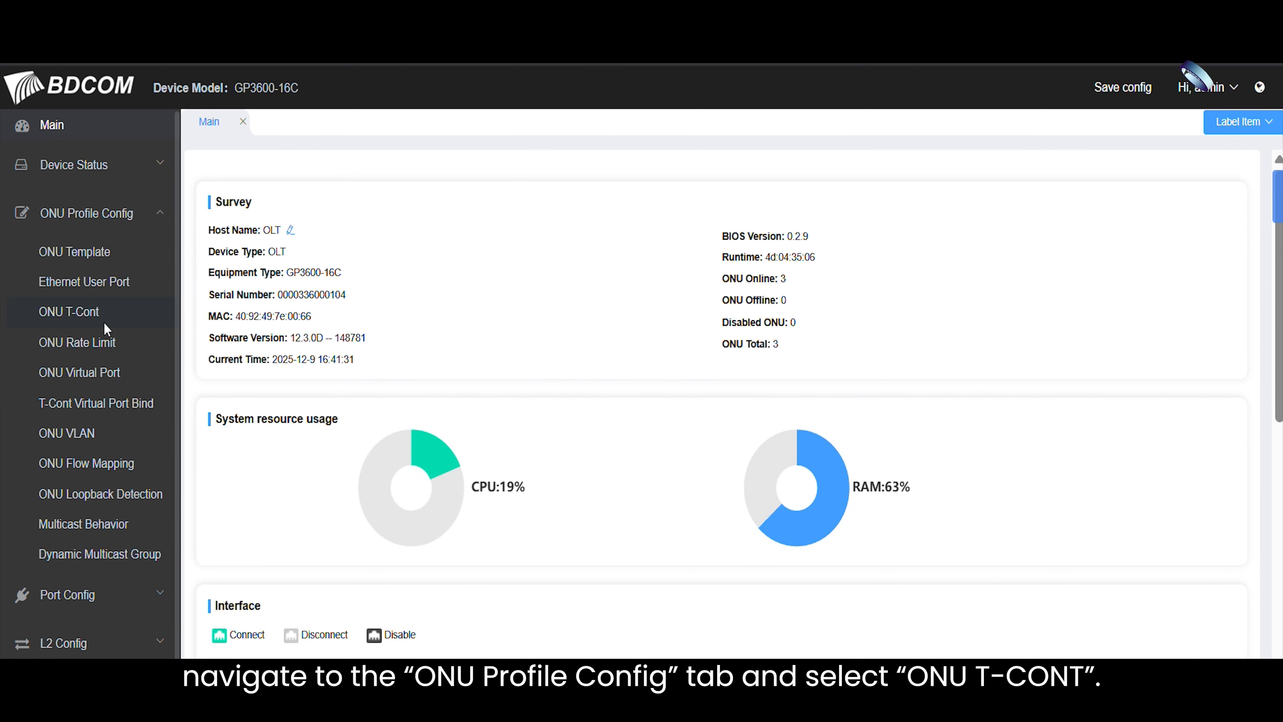
# Step: Create an ONU T-CONT profile named tcont_10MB with T-CONT type 4 and a custom peak bandwidth of 10240 Kbps
pyautogui.click(104, 323)
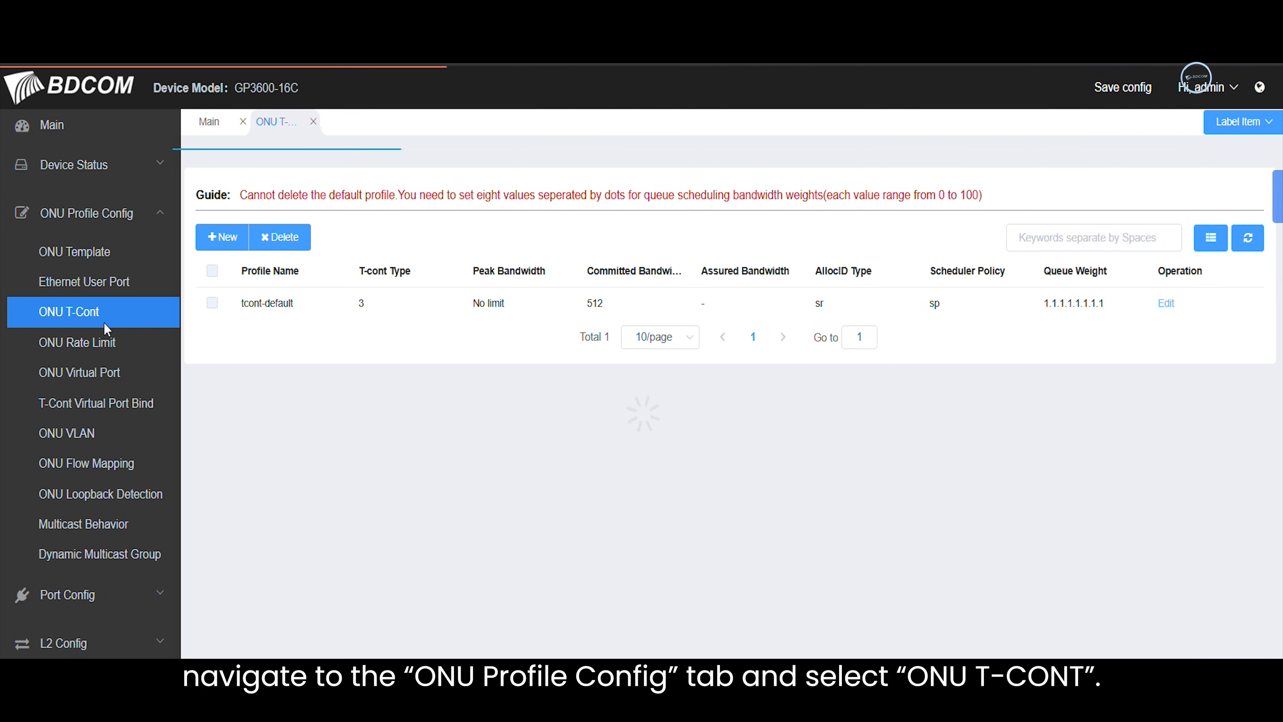
pyautogui.click(224, 241)
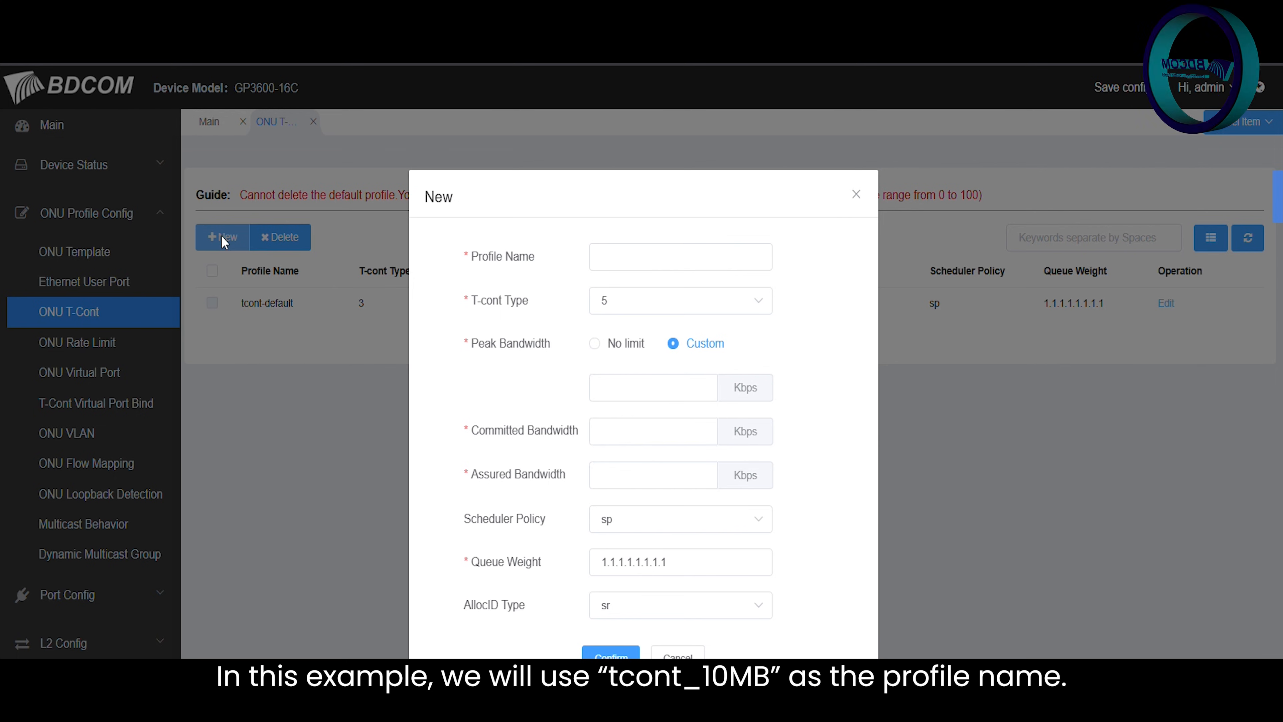
pyautogui.click(620, 257)
pyautogui.write('tcont_10MB')
pyautogui.click(617, 303)
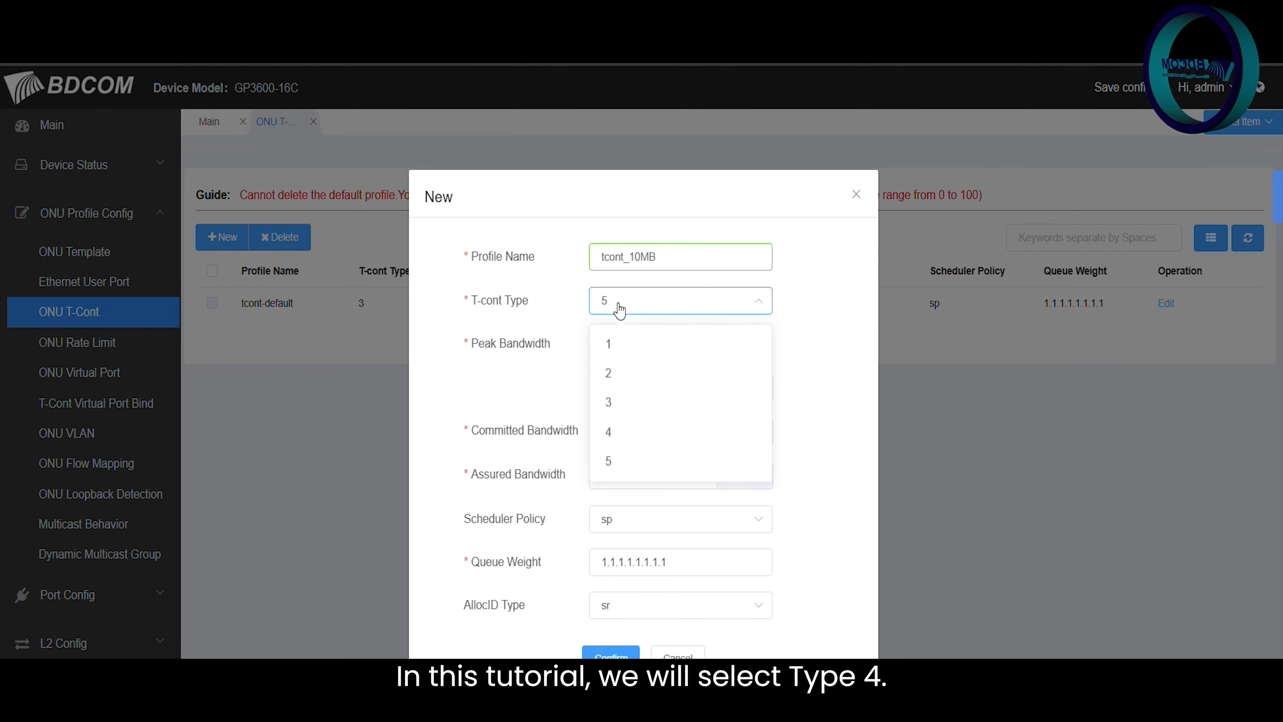
pyautogui.click(609, 431)
pyautogui.click(636, 389)
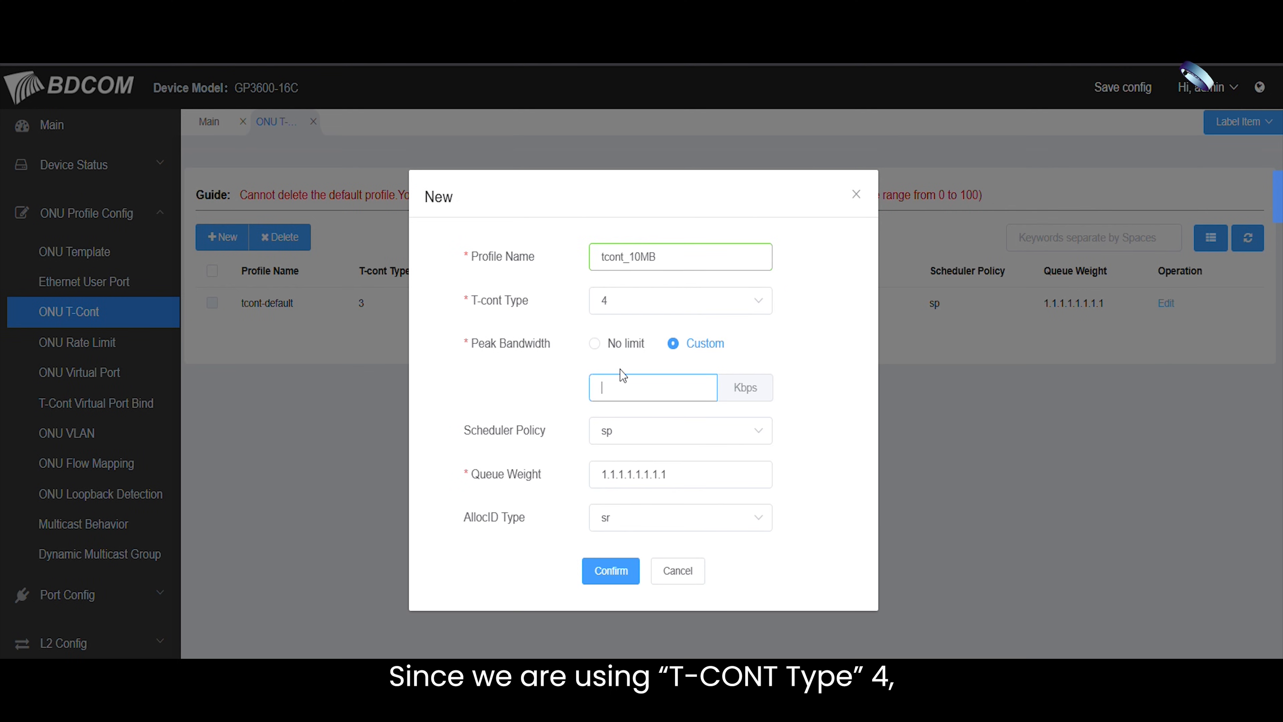
pyautogui.write('102')
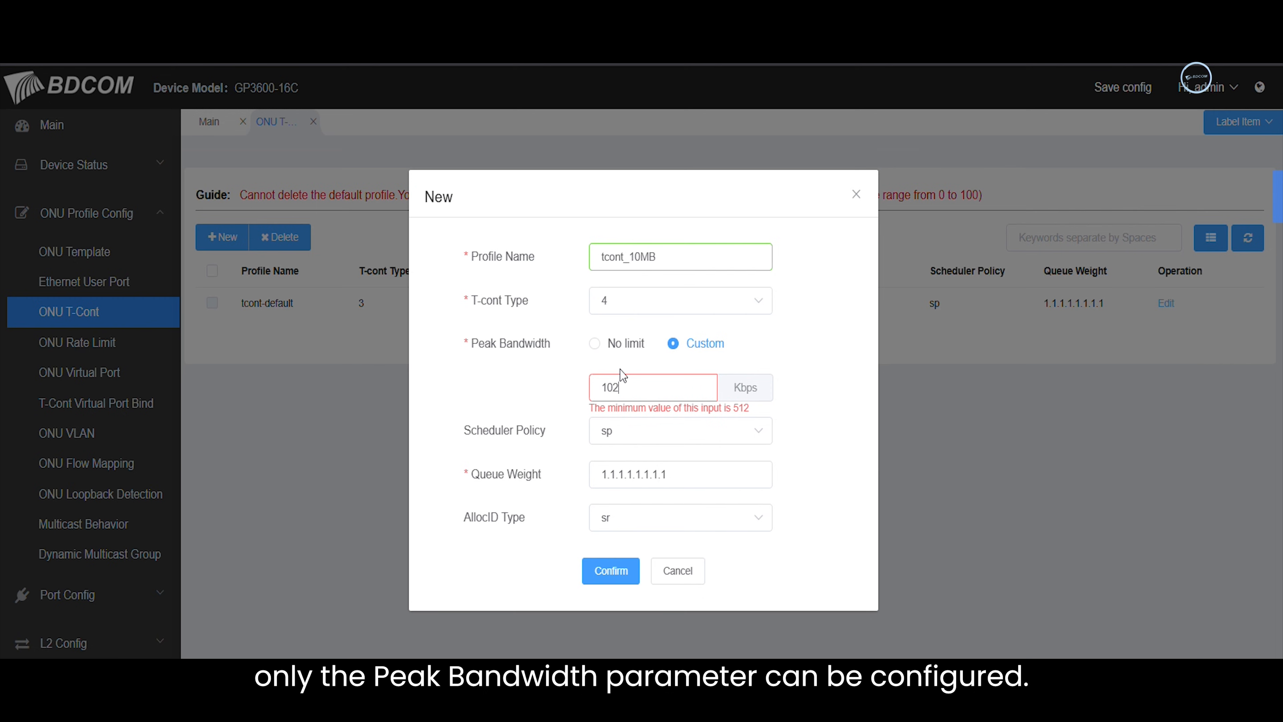
pyautogui.write('40')
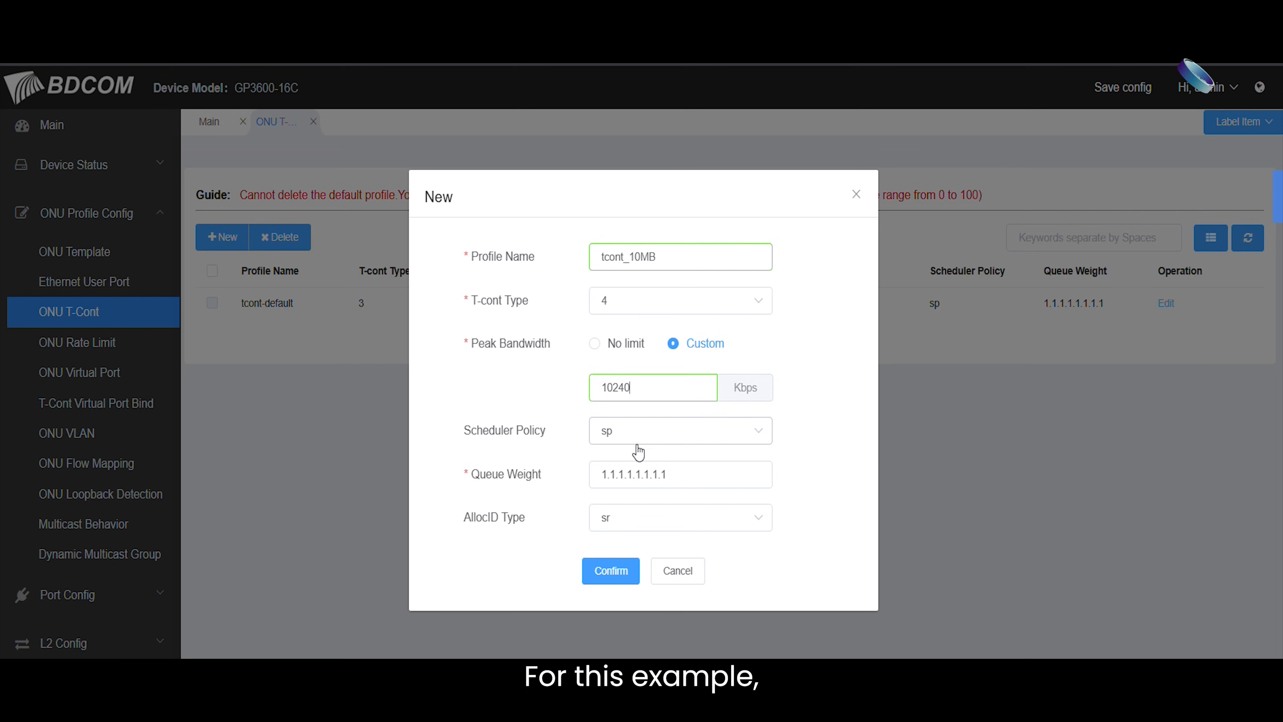
pyautogui.click(609, 570)
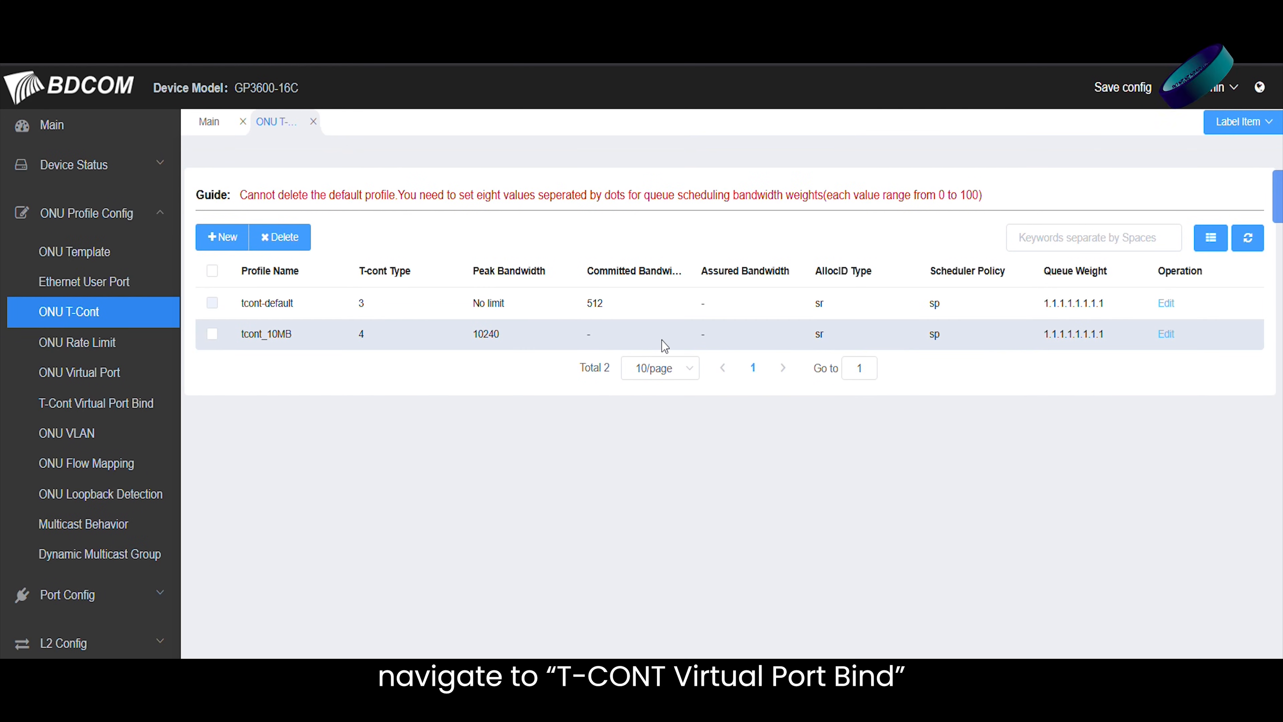
# Step: Create a T-CONT virtual port bind profile named tvbind_10MB
pyautogui.click(75, 407)
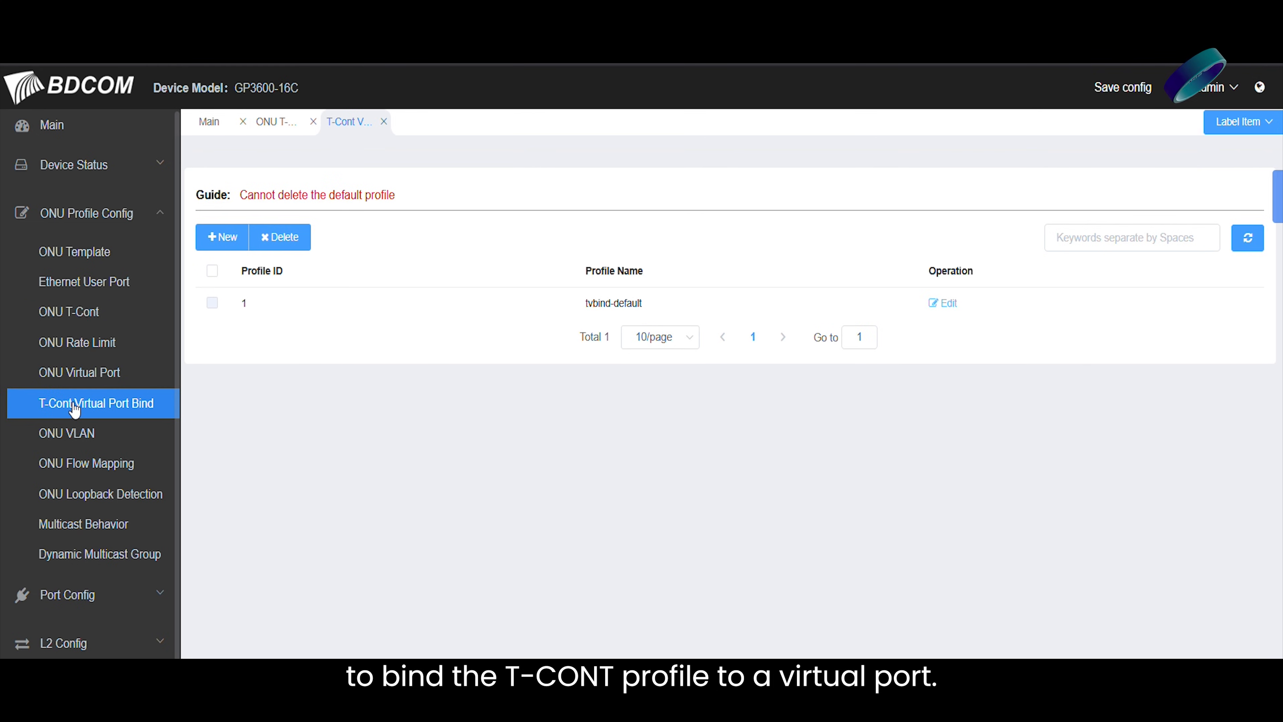
pyautogui.click(222, 237)
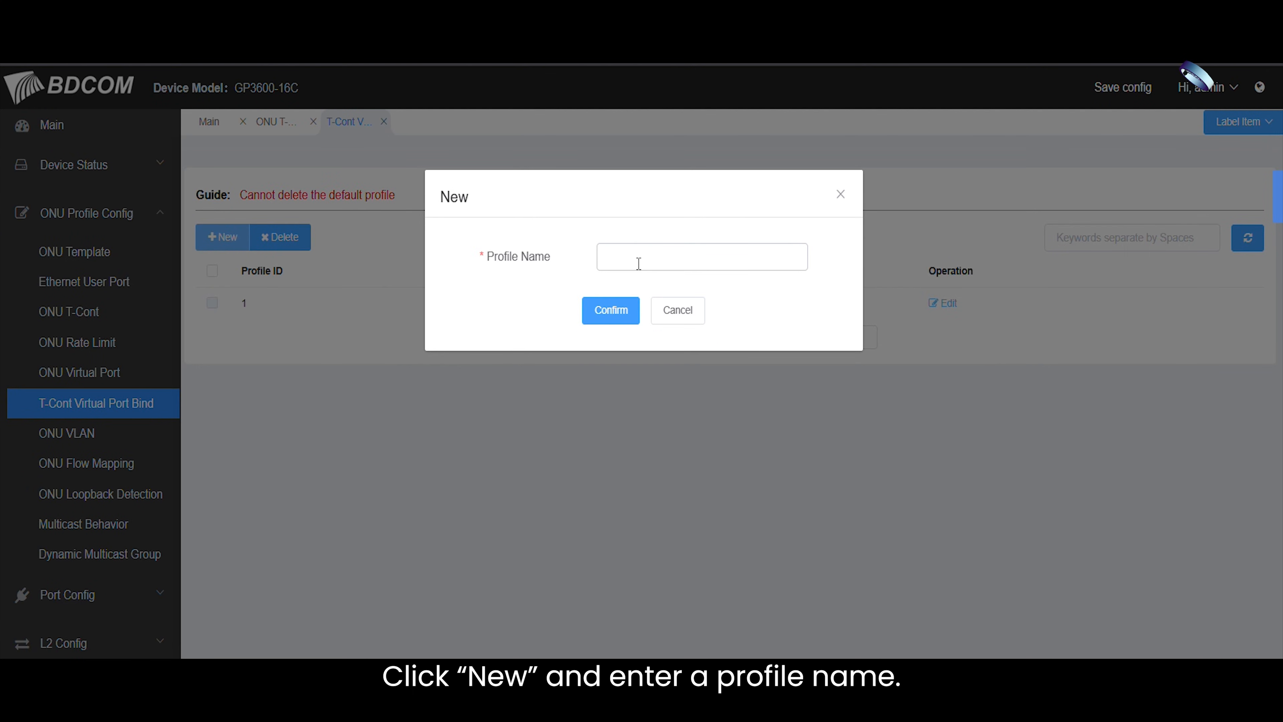
pyautogui.click(638, 264)
pyautogui.write('tv')
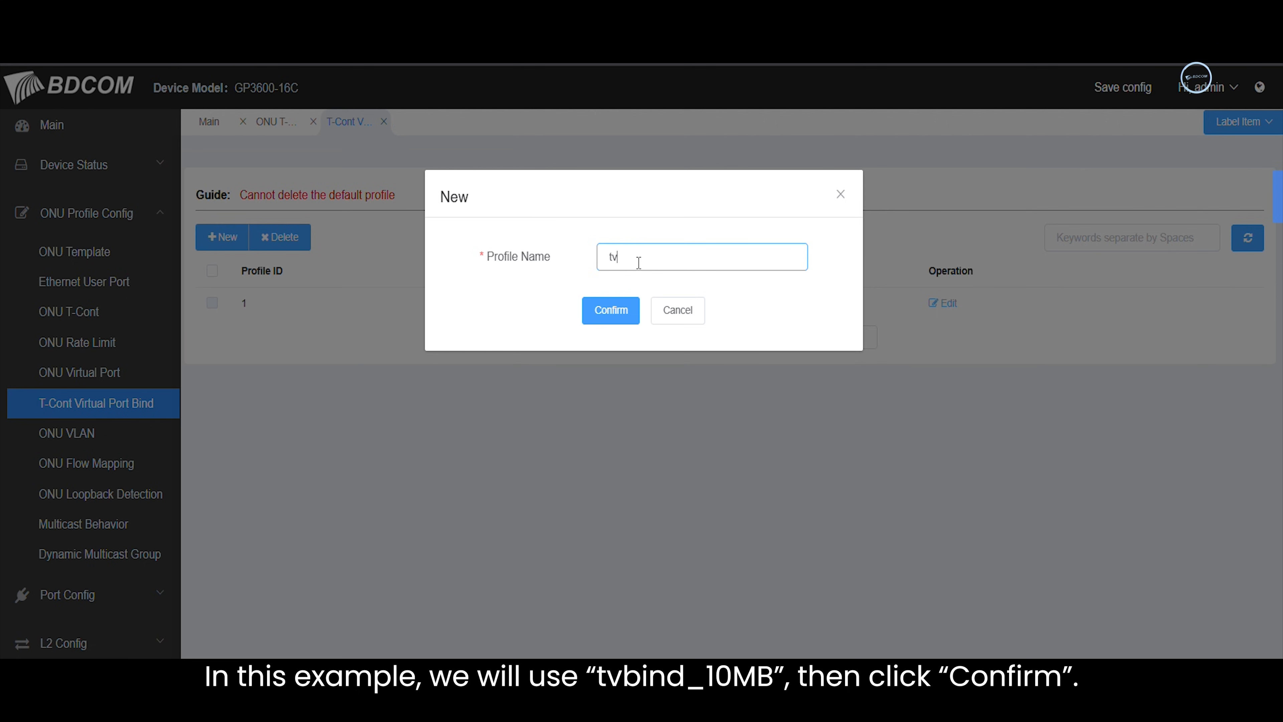
pyautogui.write('bind_')
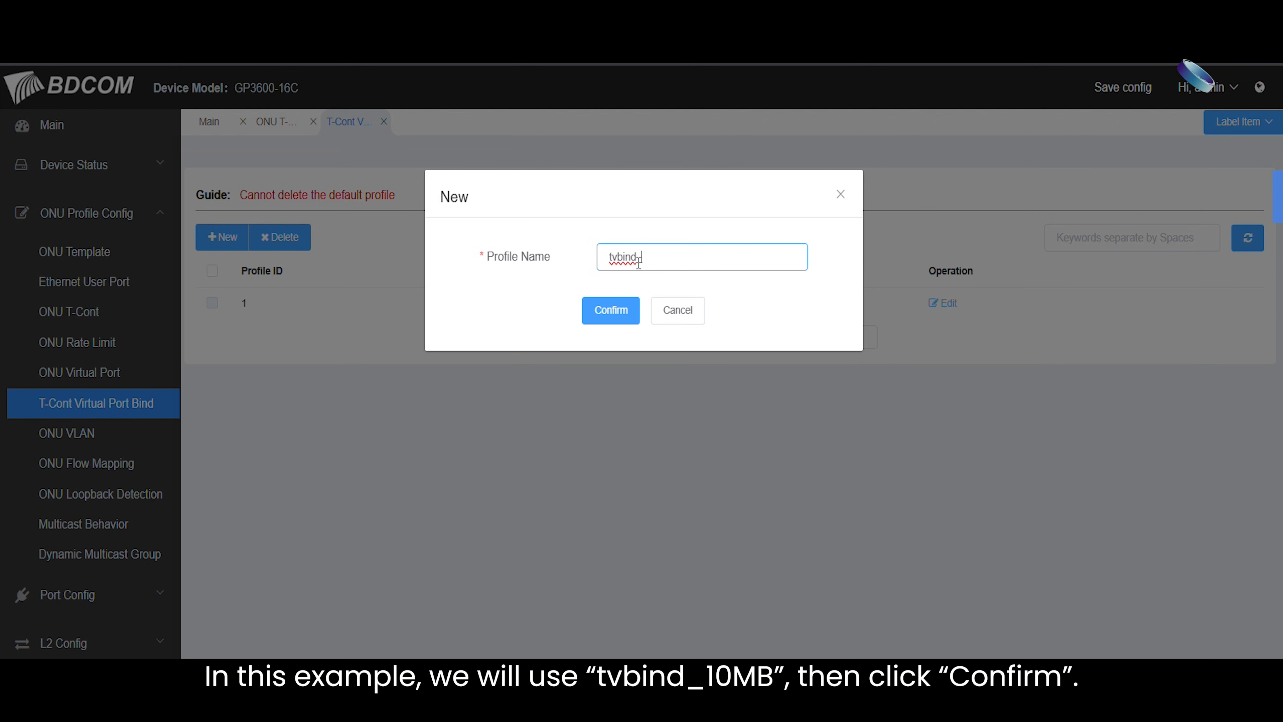
pyautogui.write('10MB')
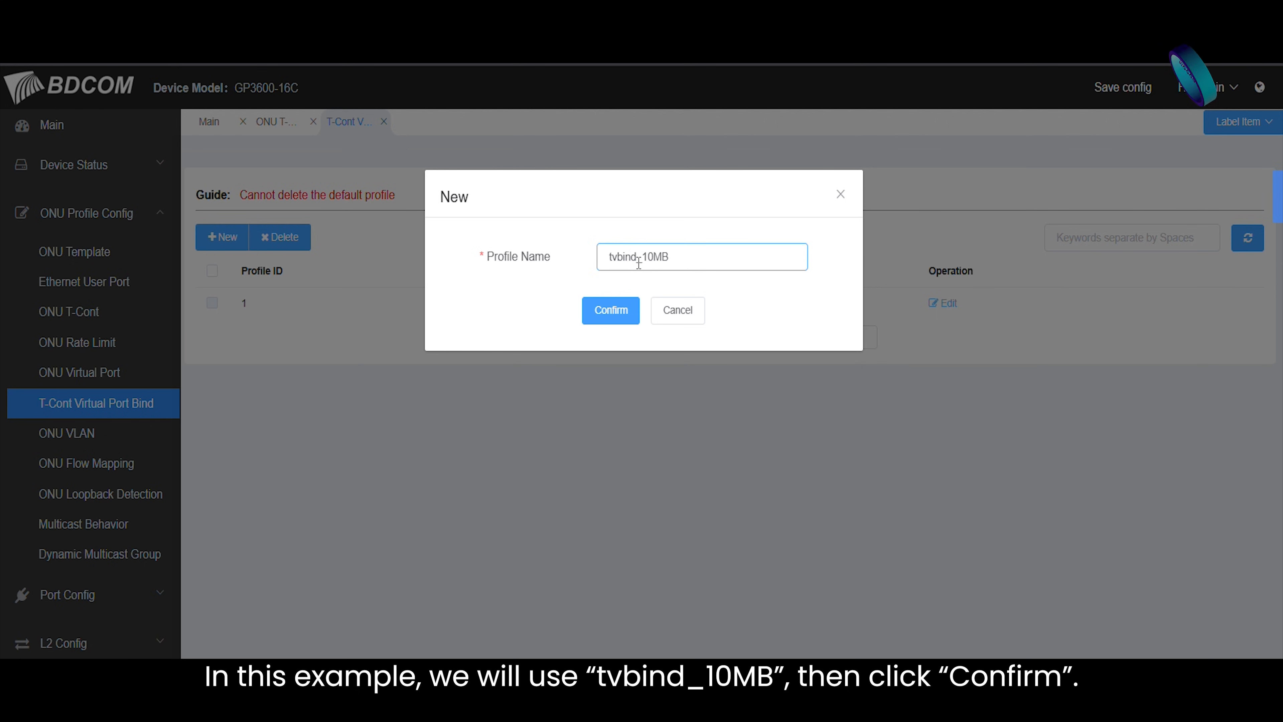
pyautogui.click(619, 308)
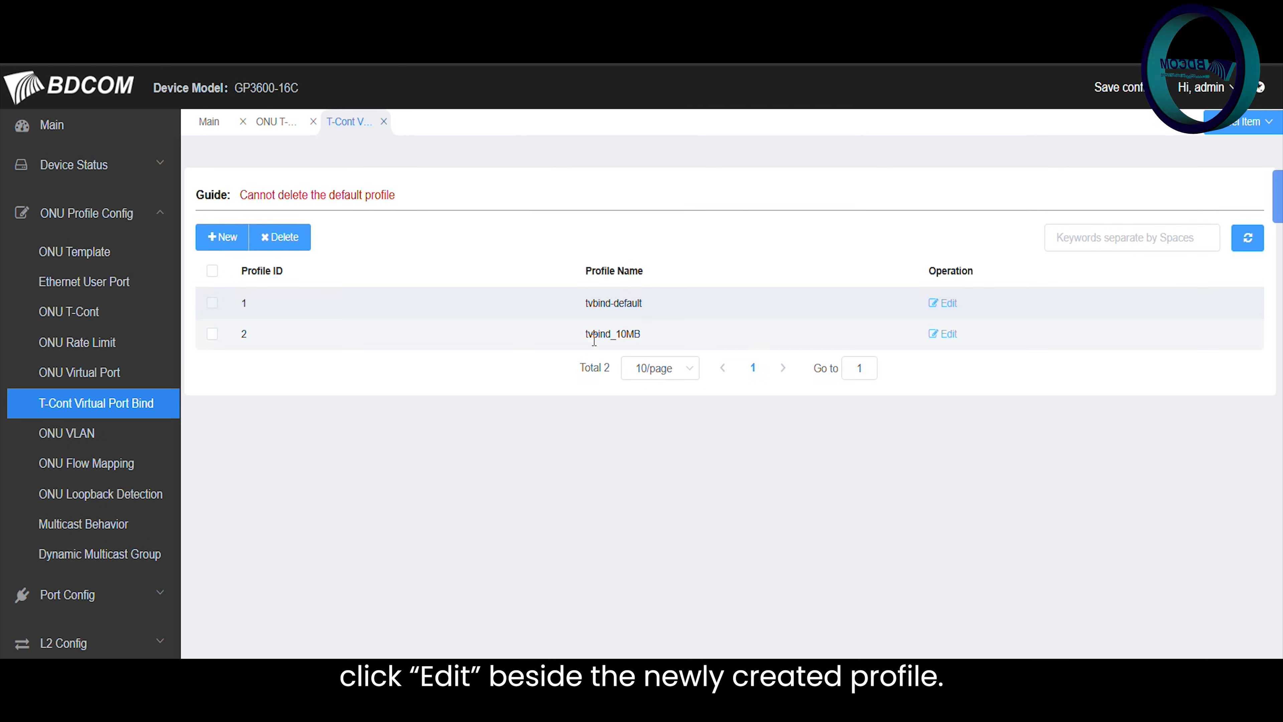
# Step: Add a binding to tvbind_10MB with virtual port ID 1, profile virtual-port-default, T-CONT ID 1 and T-CONT profile tcont_10MB
pyautogui.click(946, 334)
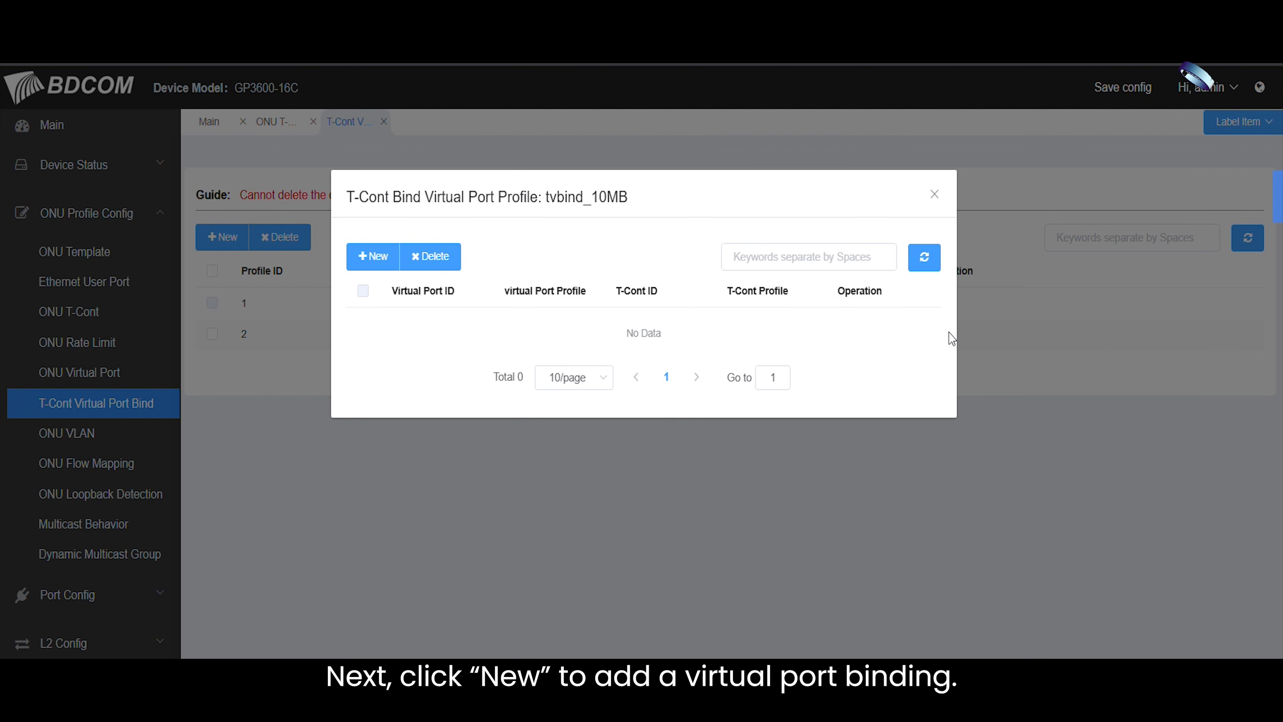
pyautogui.click(361, 255)
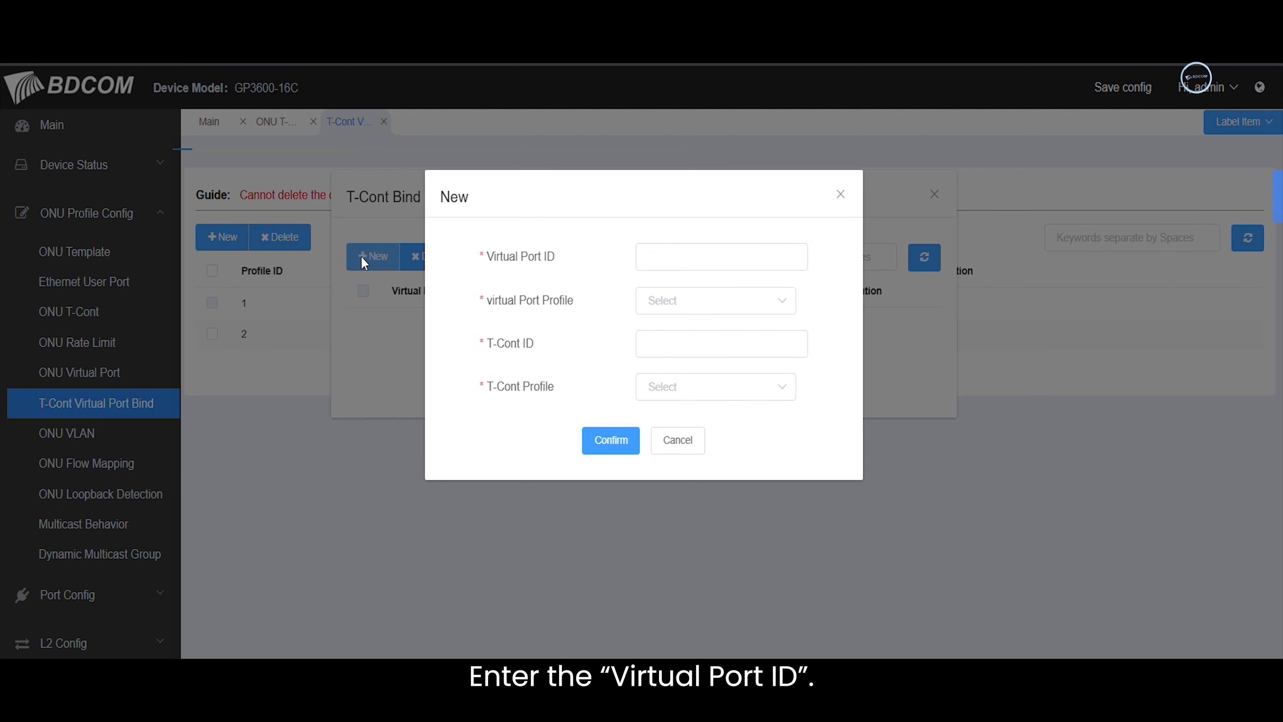
pyautogui.click(678, 259)
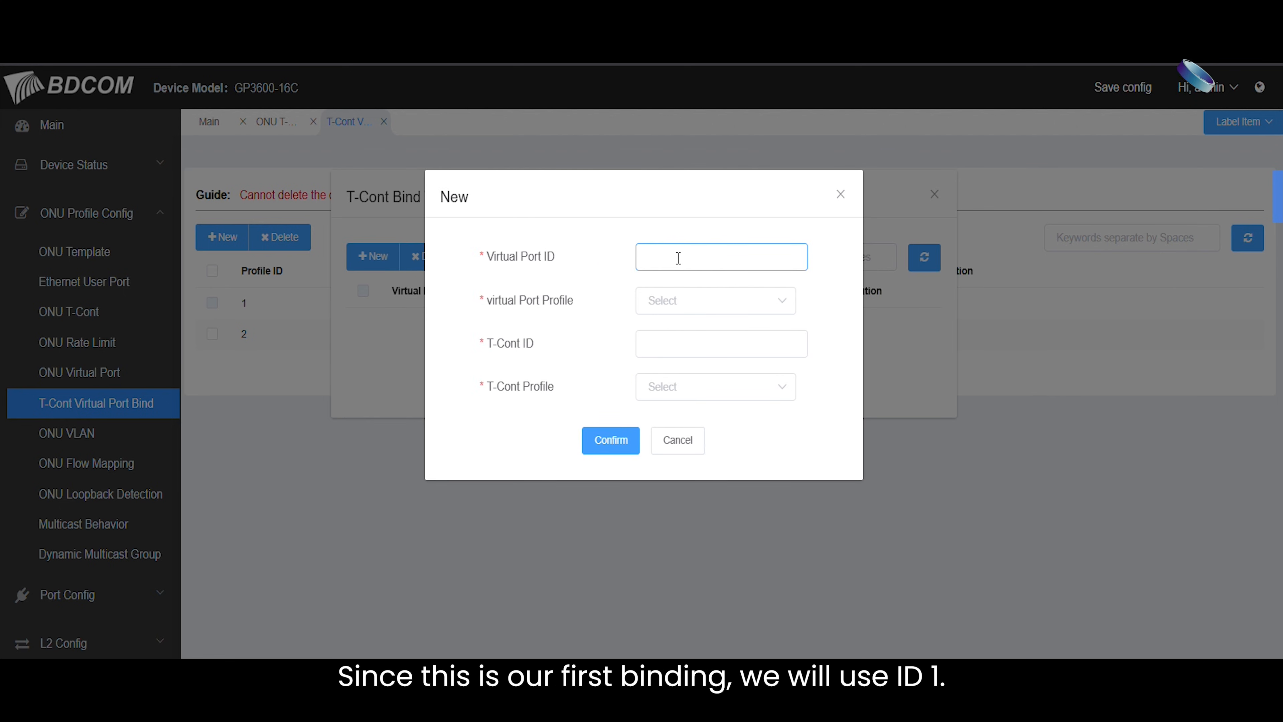
pyautogui.write('1')
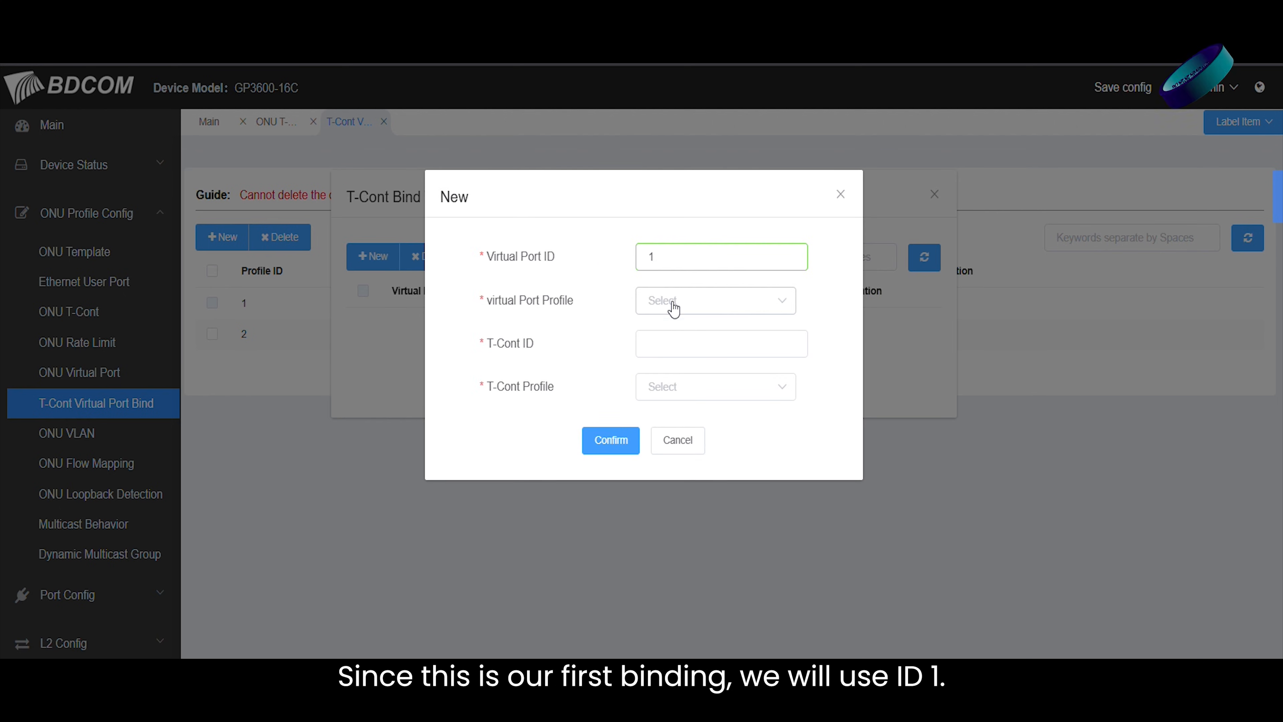
pyautogui.click(672, 305)
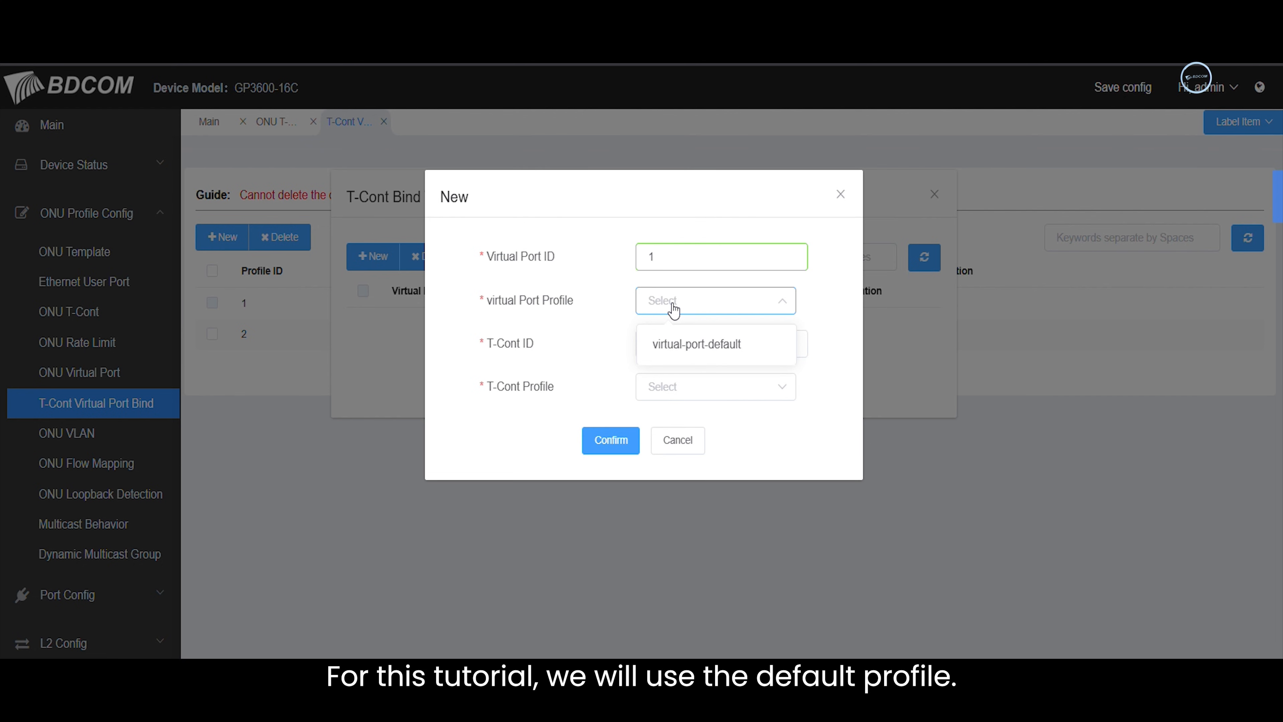
pyautogui.click(681, 341)
pyautogui.click(681, 339)
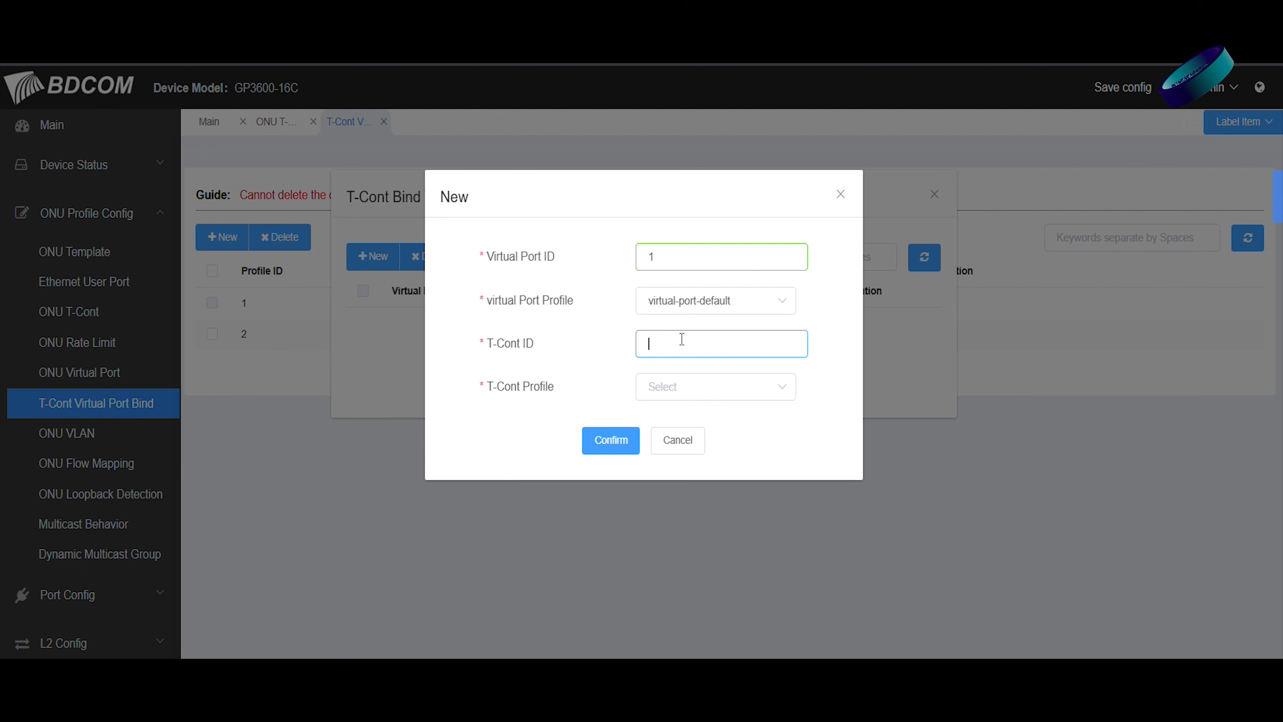
pyautogui.write('1')
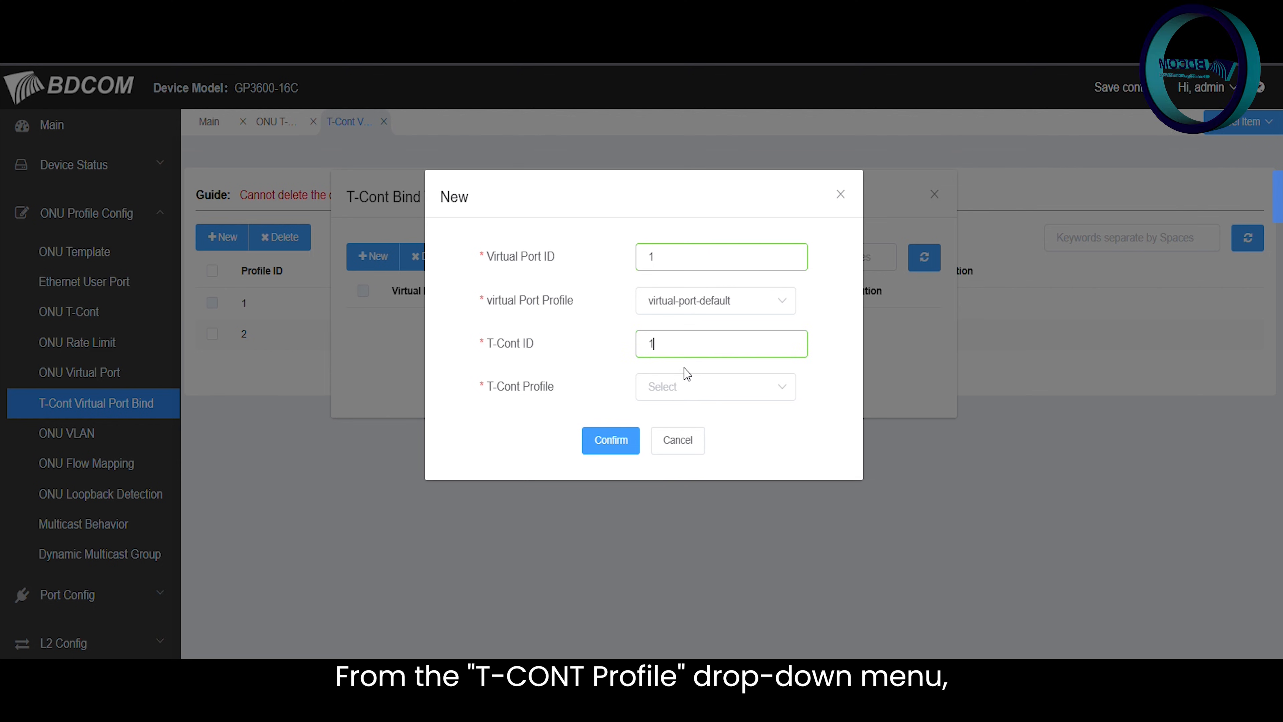
pyautogui.click(689, 388)
pyautogui.click(679, 460)
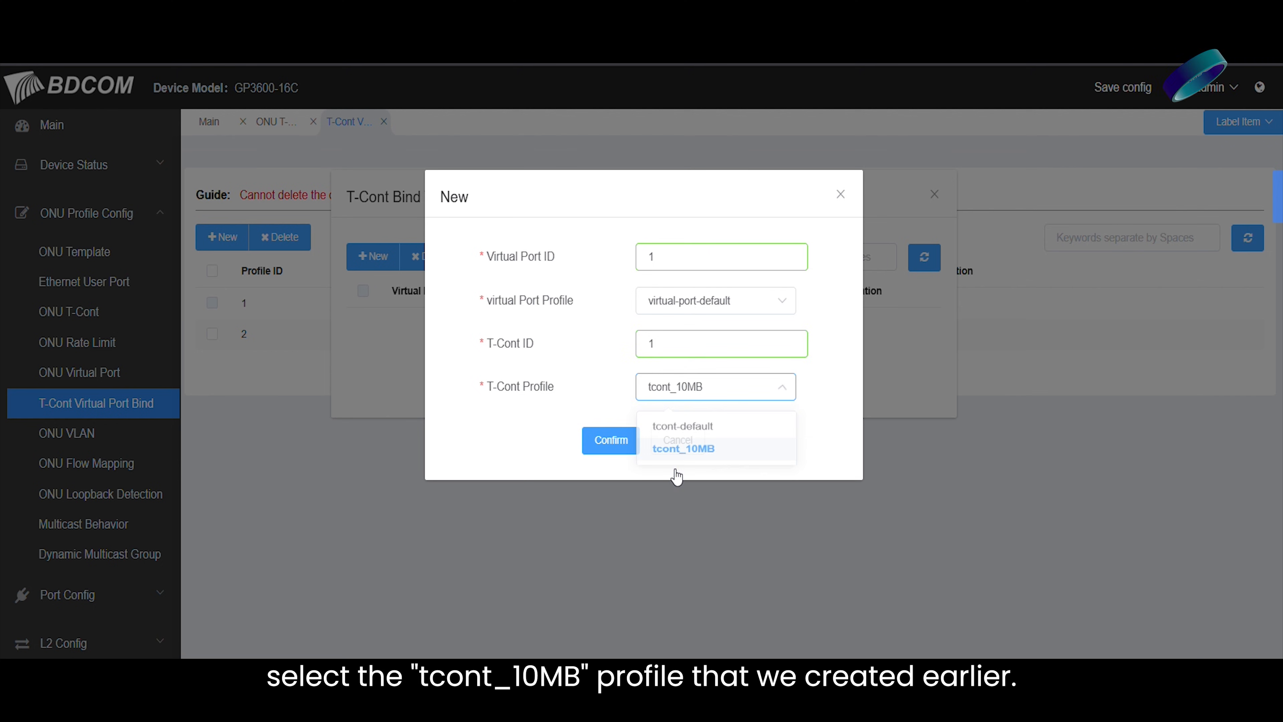
pyautogui.click(599, 441)
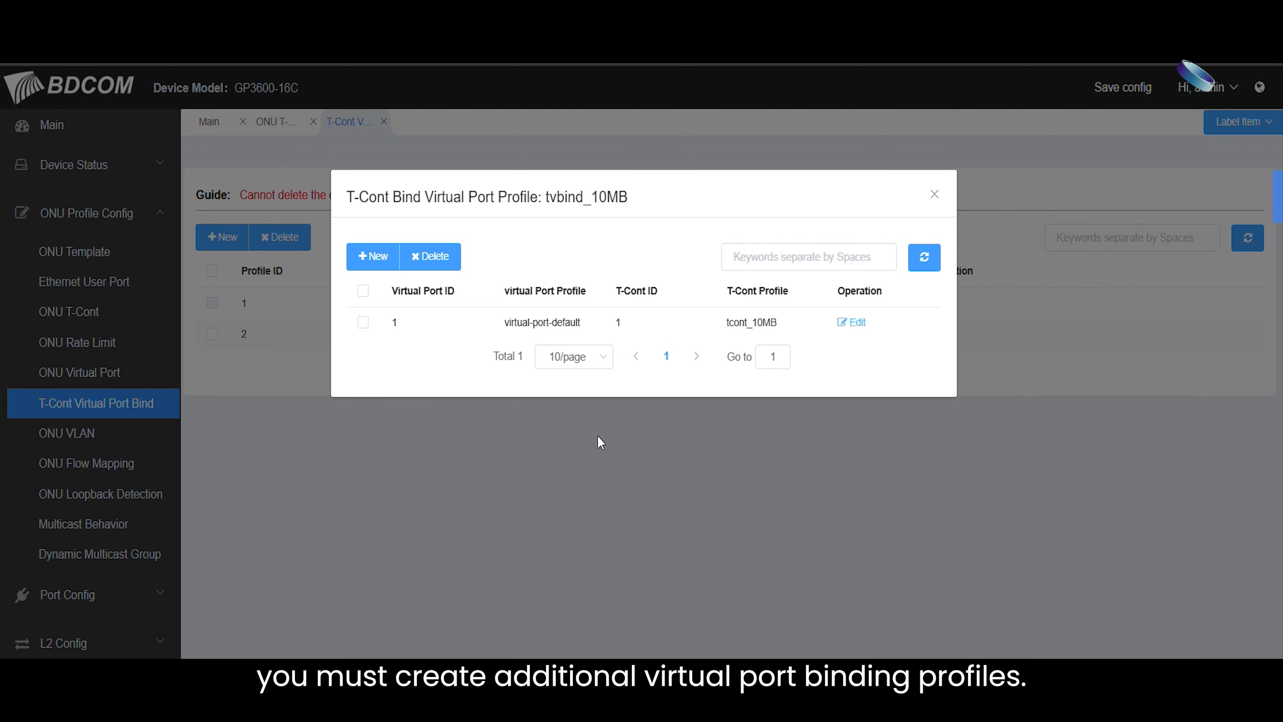
pyautogui.click(934, 195)
# Step: Apply the tvbind_10MB T-CONT bind virtual port profile to ONU GPON0/0/3:3 in its base configuration
pyautogui.click(86, 213)
pyautogui.click(98, 265)
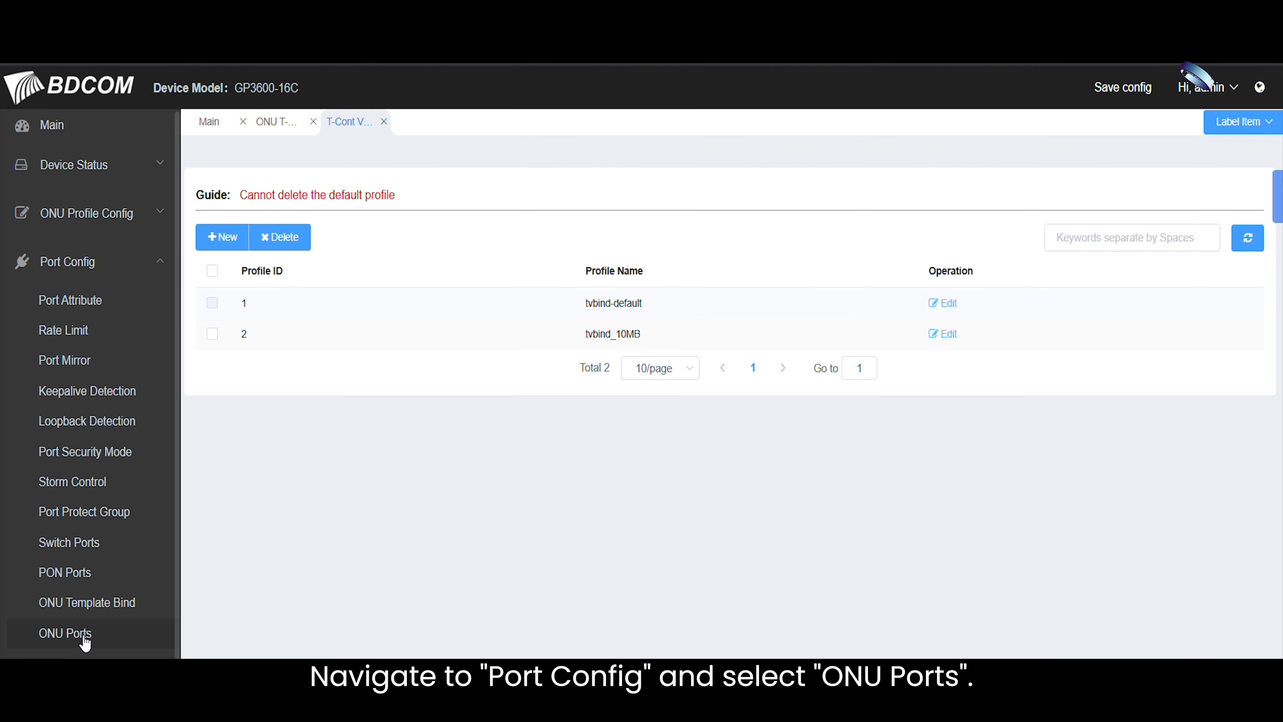
pyautogui.click(83, 634)
pyautogui.click(278, 379)
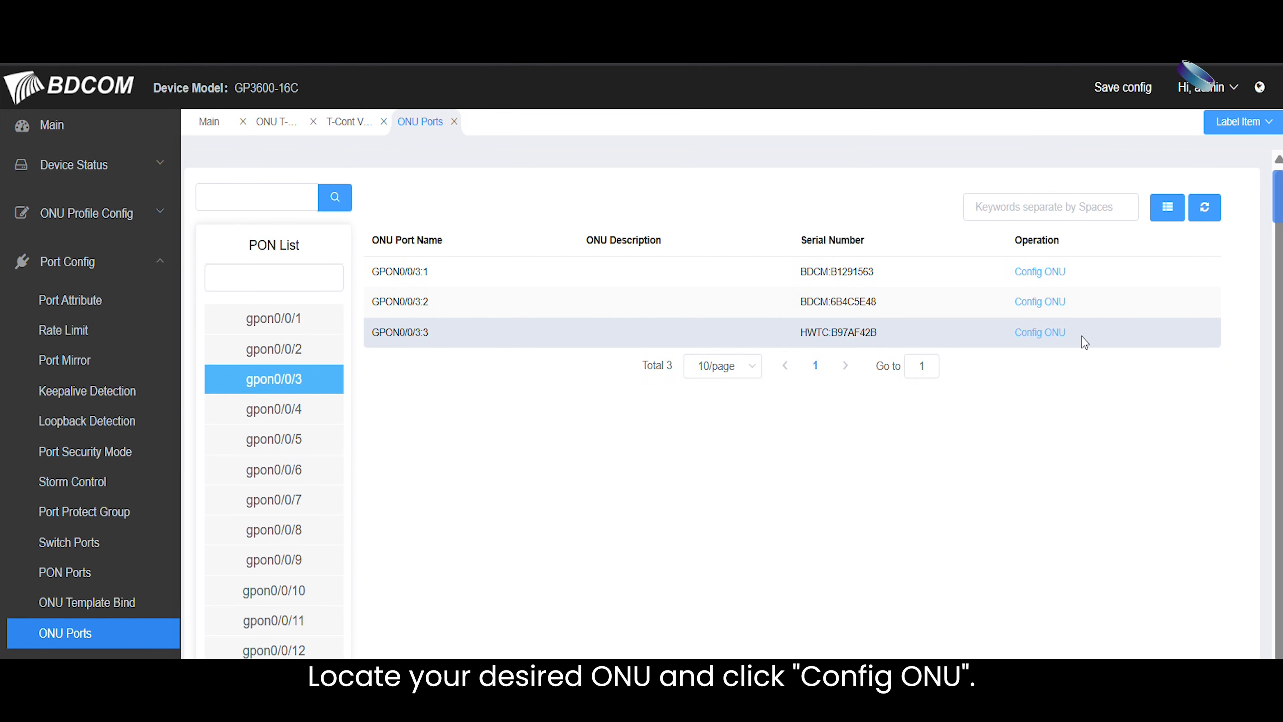
pyautogui.click(1041, 335)
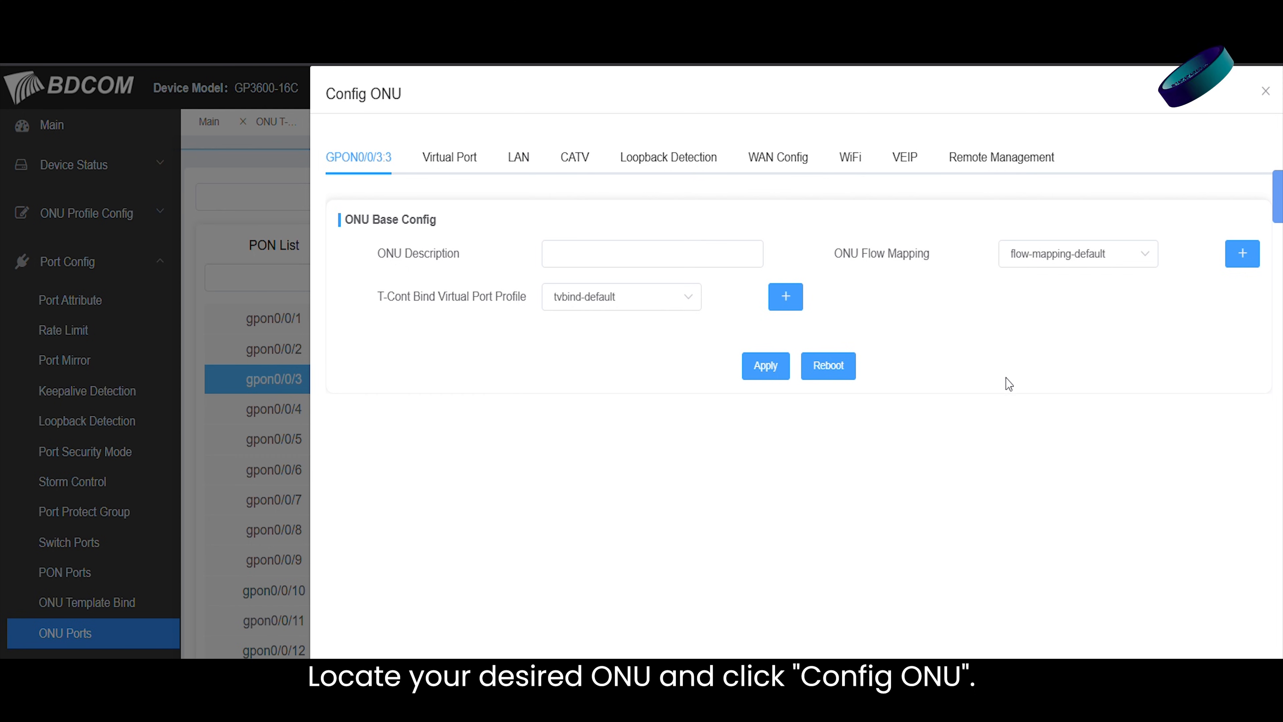
pyautogui.click(655, 300)
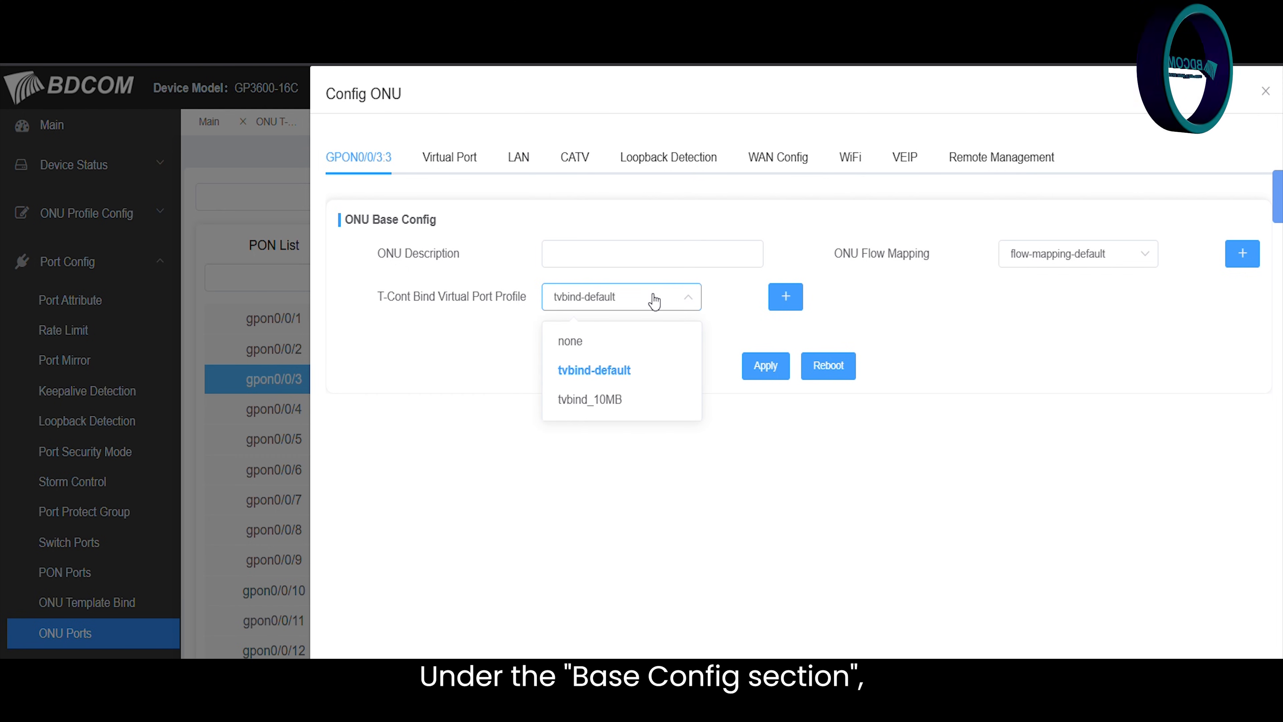
pyautogui.click(598, 404)
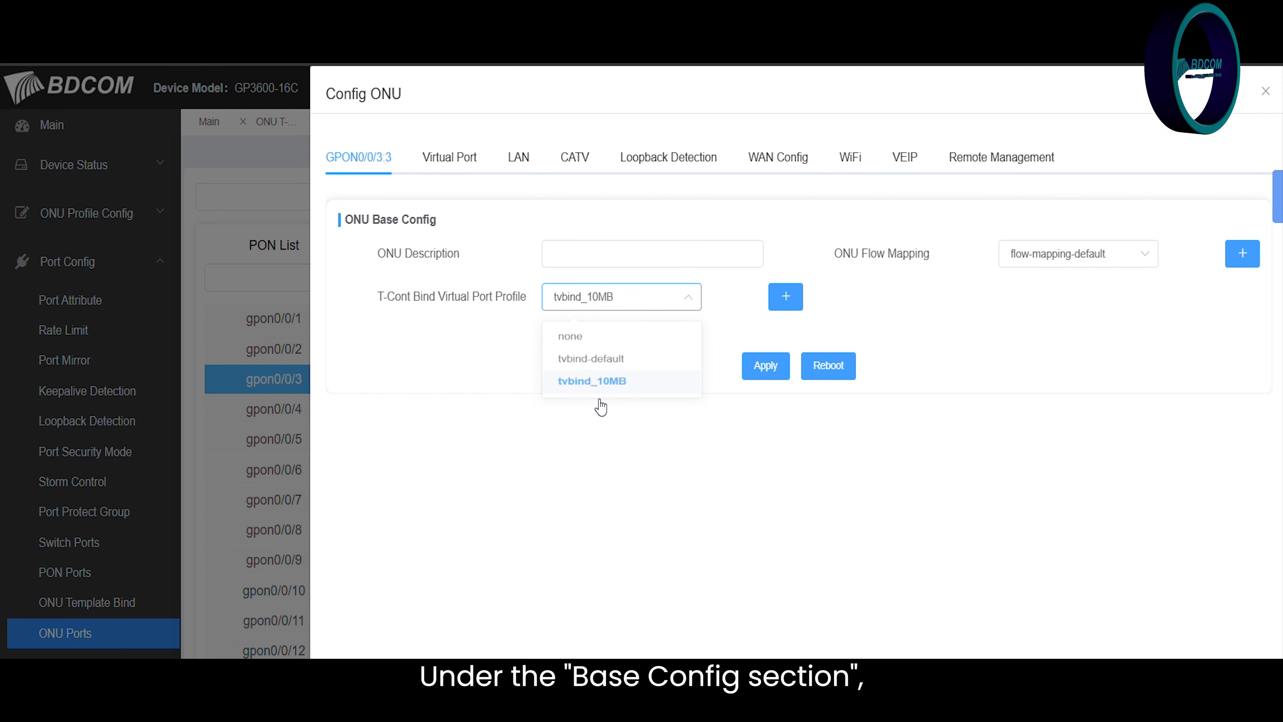
pyautogui.click(772, 369)
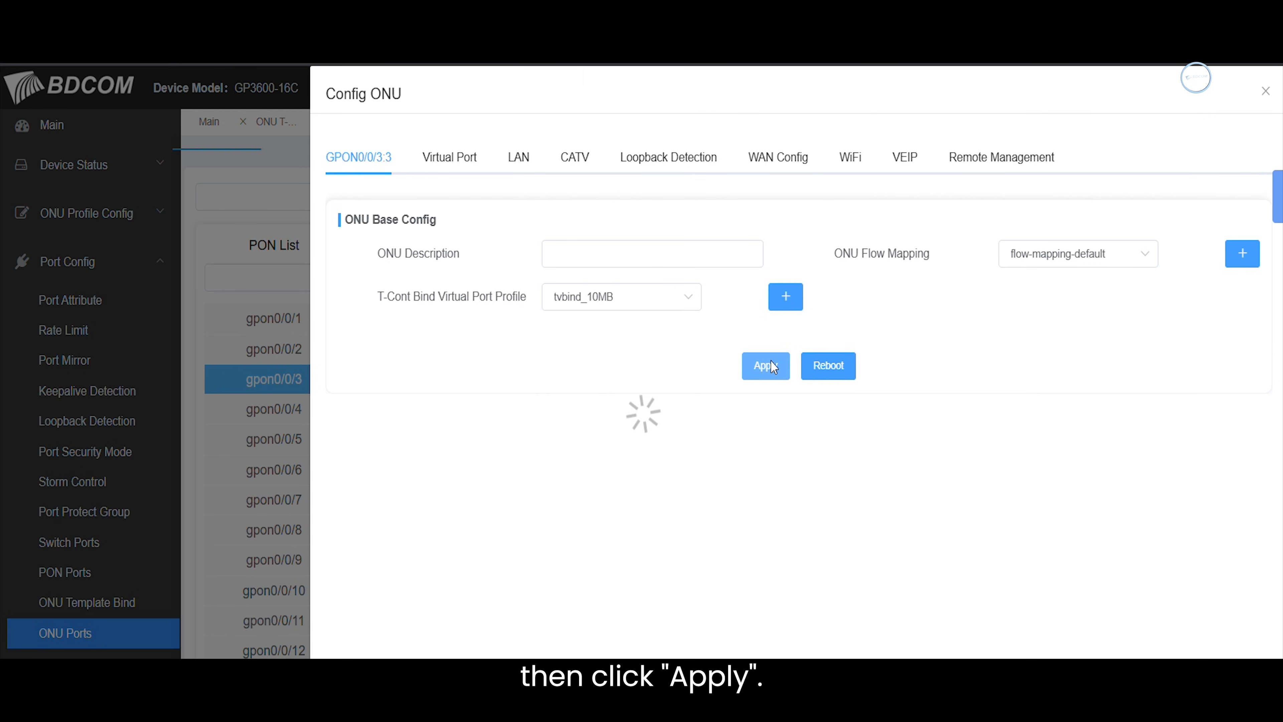
# Step: Enable the downstream rate limit on virtual port 1 of ONU GPON0/0/3:3 and set it to 10240 kbps
pyautogui.click(467, 171)
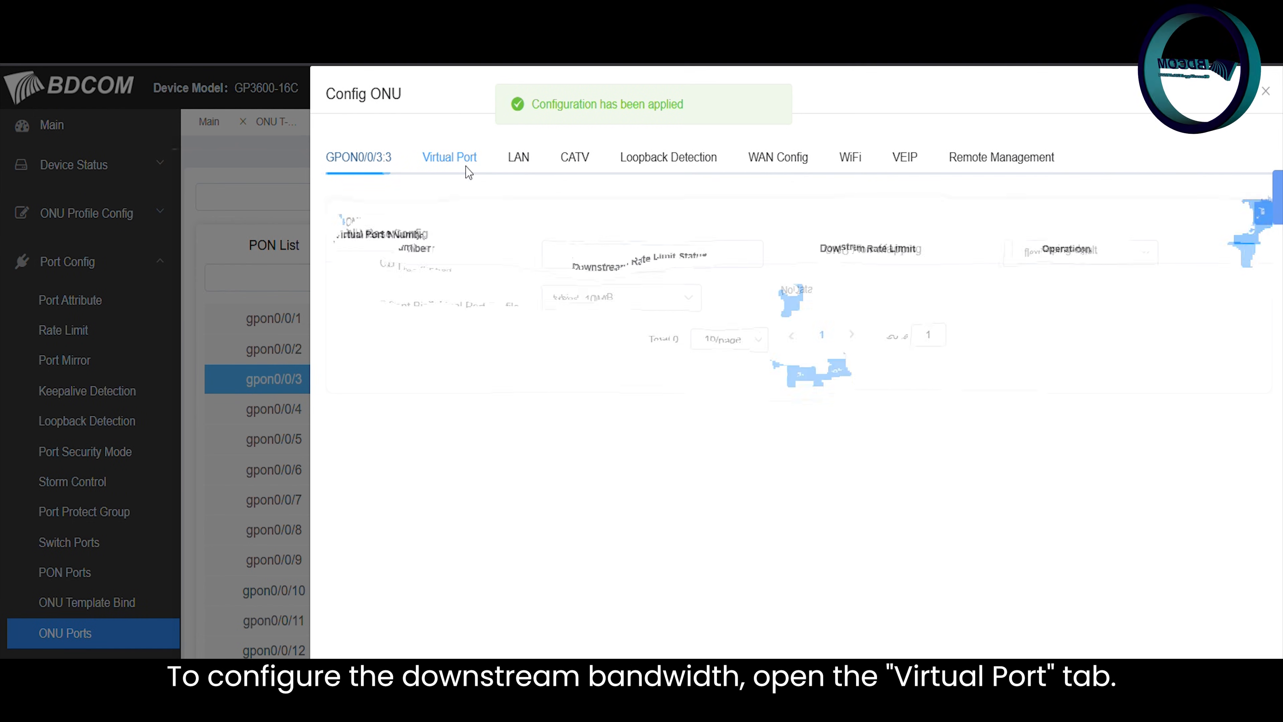
pyautogui.click(1054, 277)
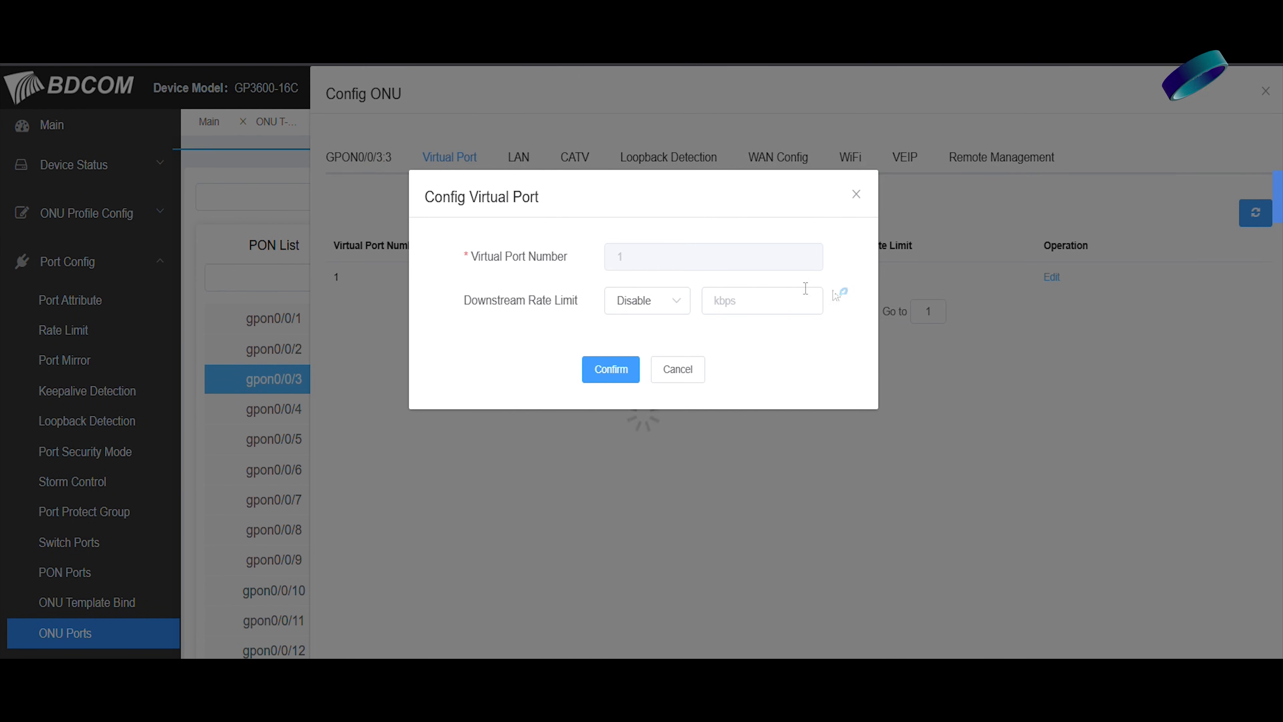
pyautogui.click(678, 305)
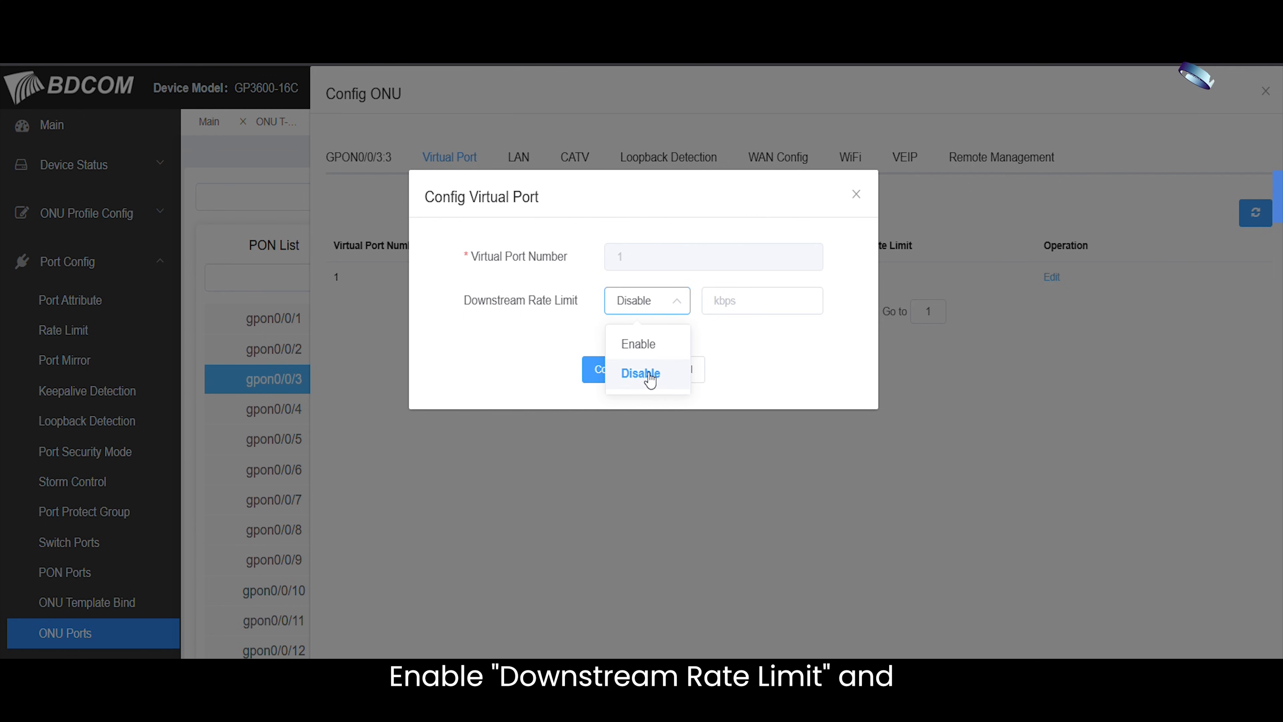
pyautogui.click(649, 376)
pyautogui.click(716, 300)
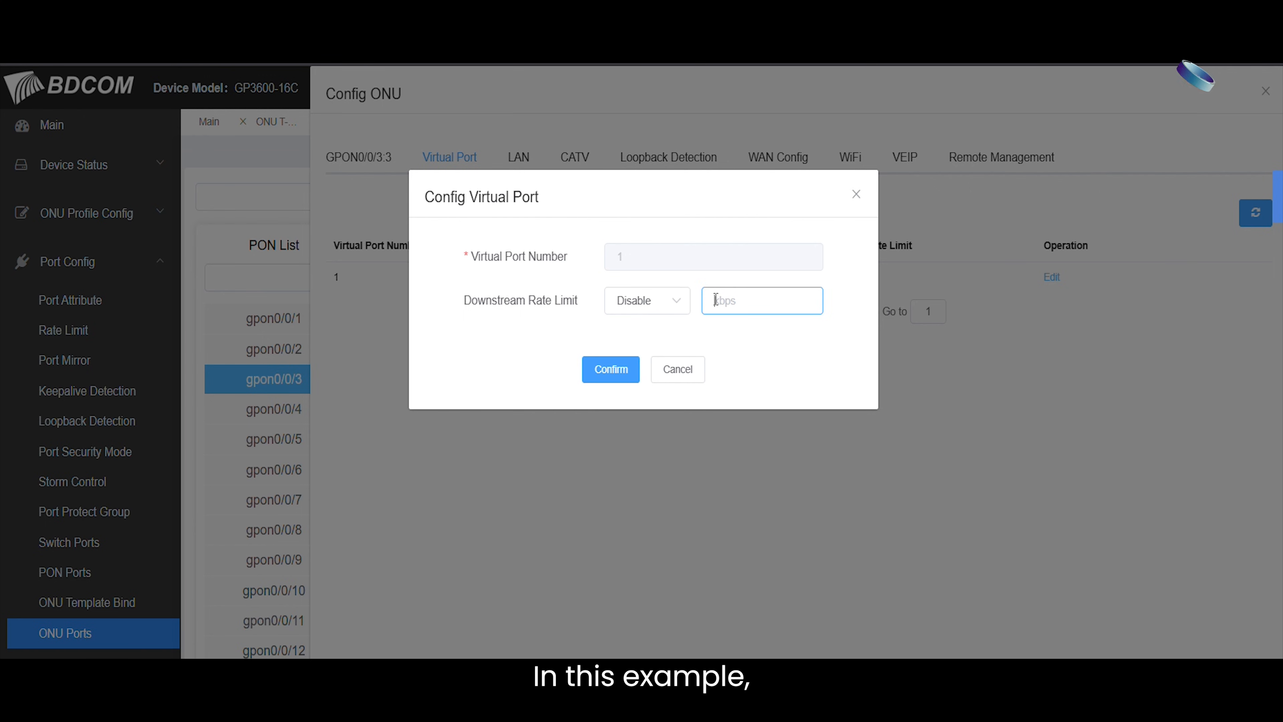
pyautogui.write('10240')
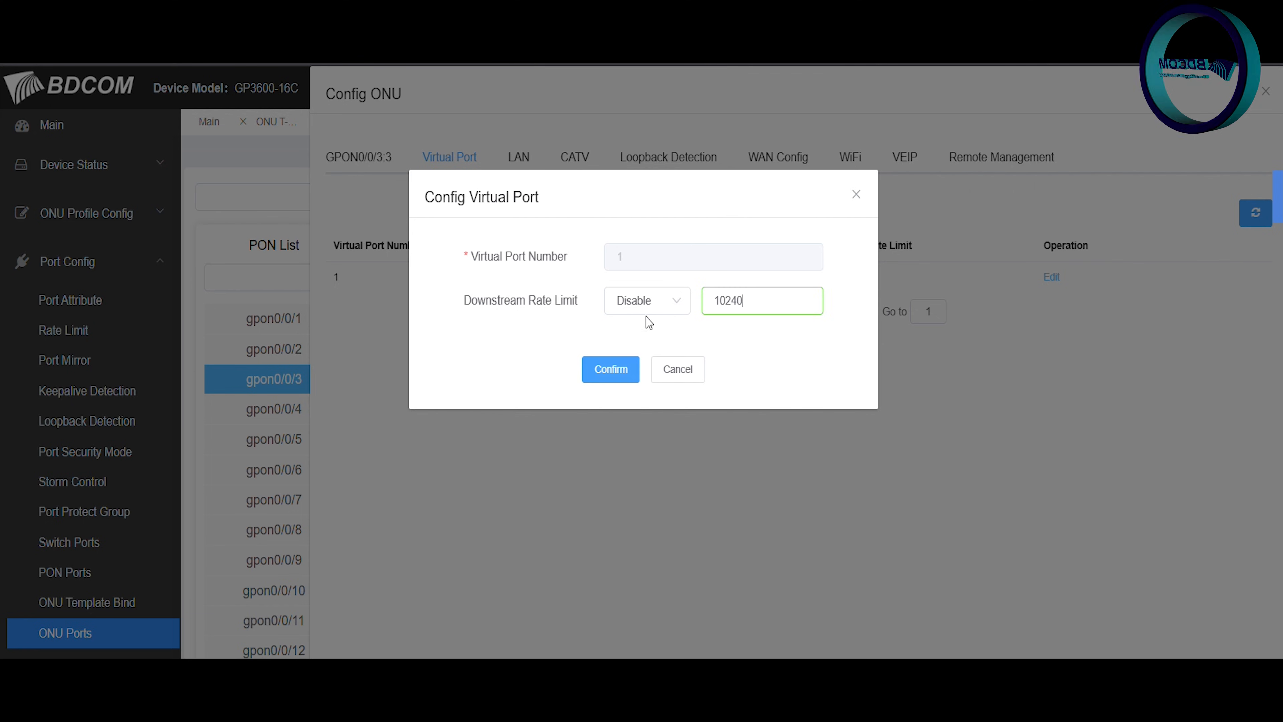
pyautogui.click(650, 303)
pyautogui.click(642, 343)
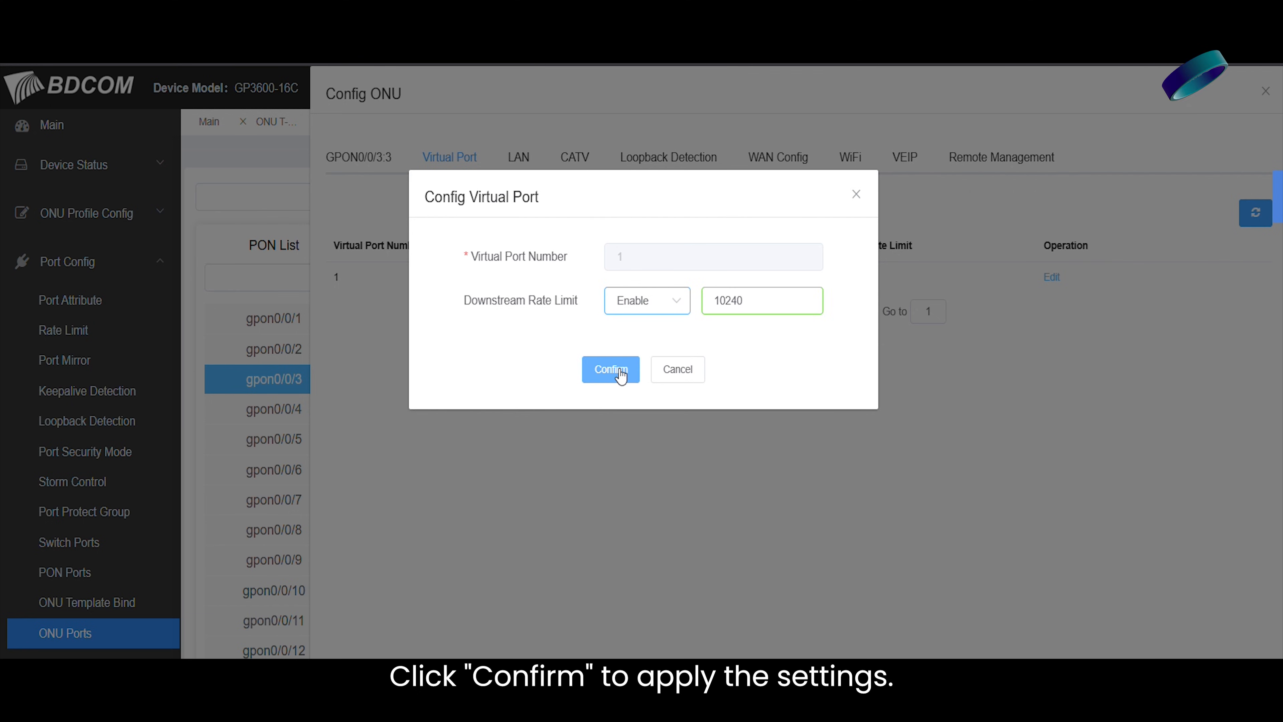
pyautogui.click(618, 372)
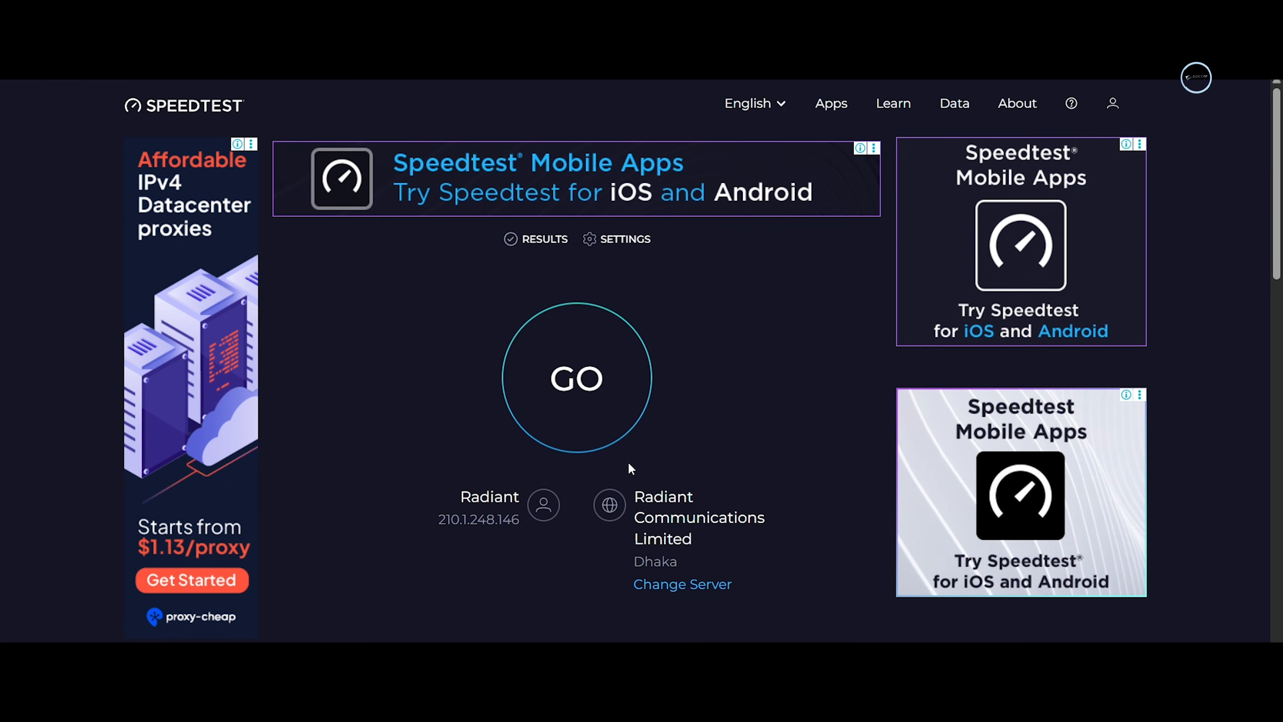
# Step: Switch to the Speedtest website and run a speed test to check the bandwidth limits
pyautogui.click(573, 376)
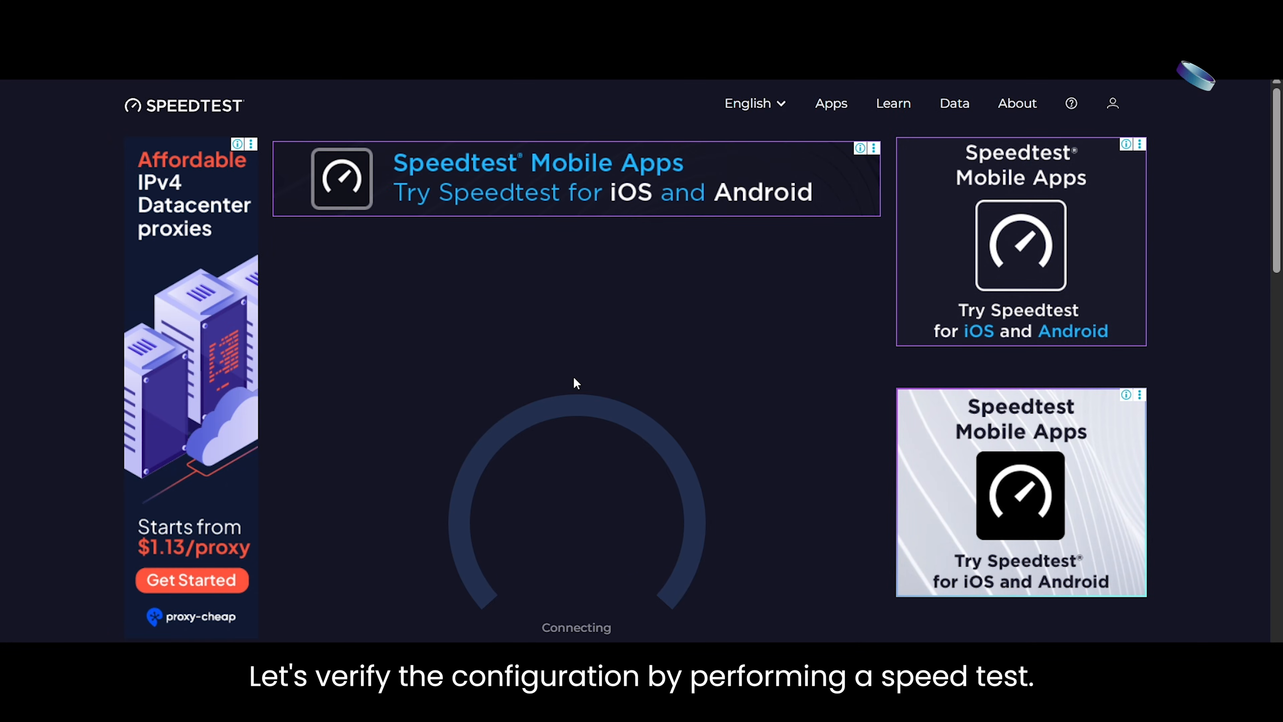